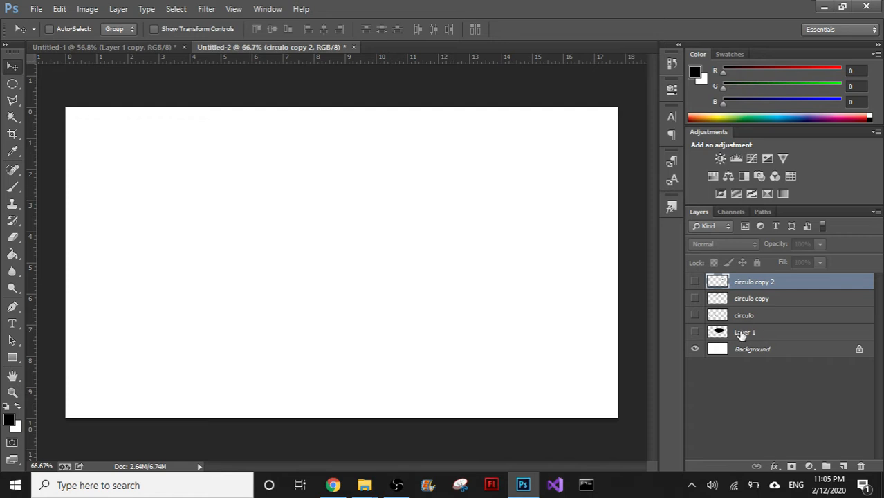
- Add a new empty layer above circulo copy 2
left_click(844, 466)
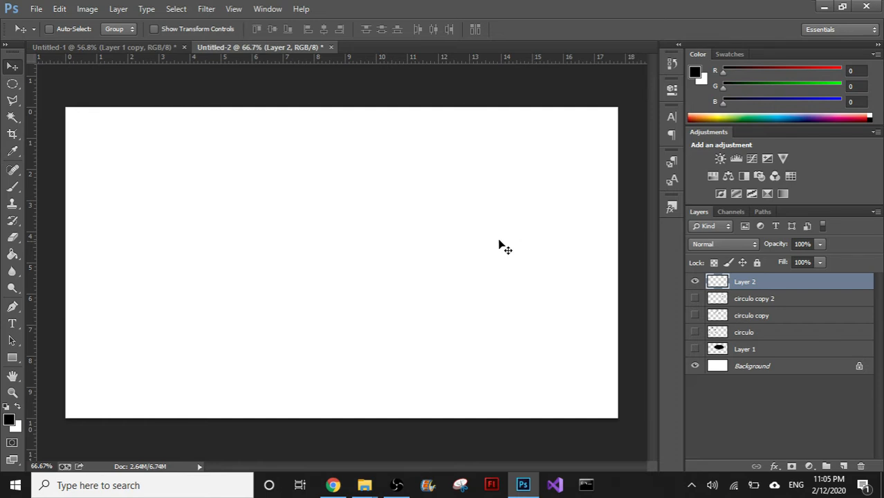
- Try a rectangular marquee selection on the blank canvas and deselect it
left_click(12, 83)
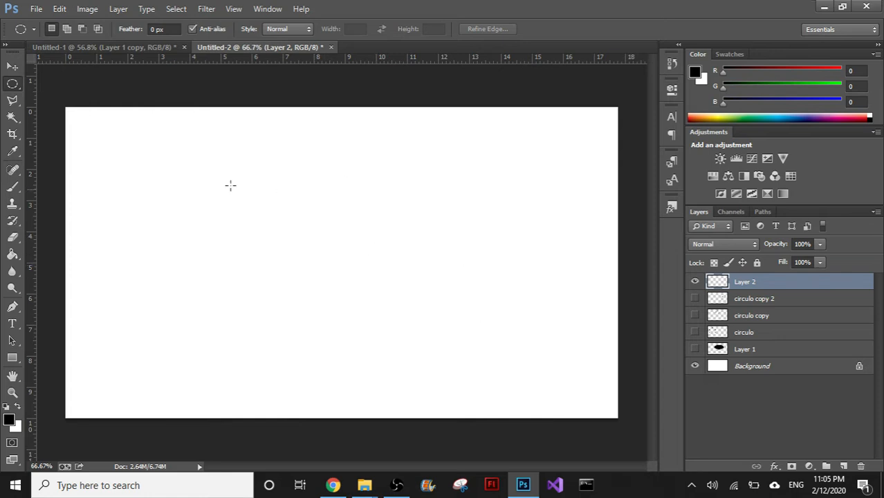
right_click(12, 84)
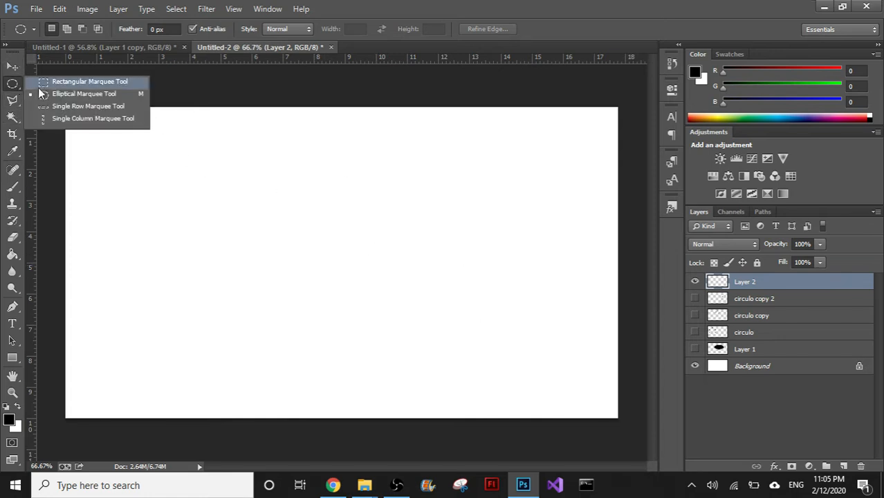
left_click(41, 84)
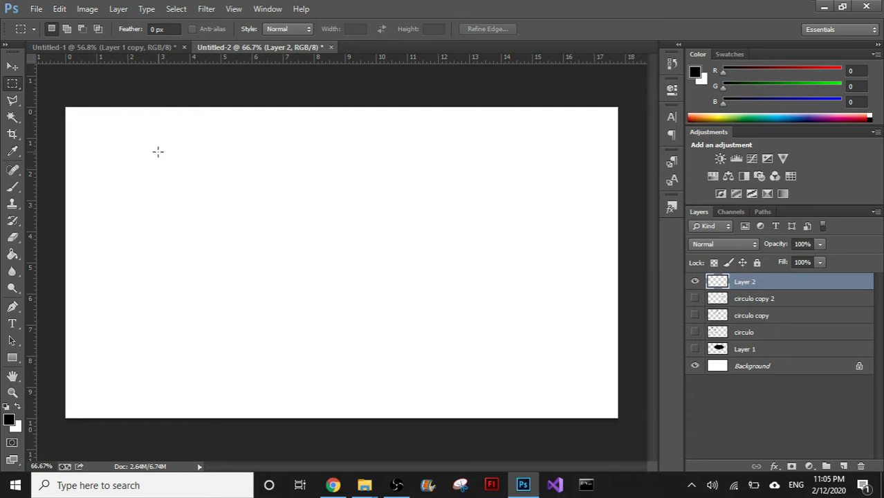
left_click_drag(136, 144, 386, 284)
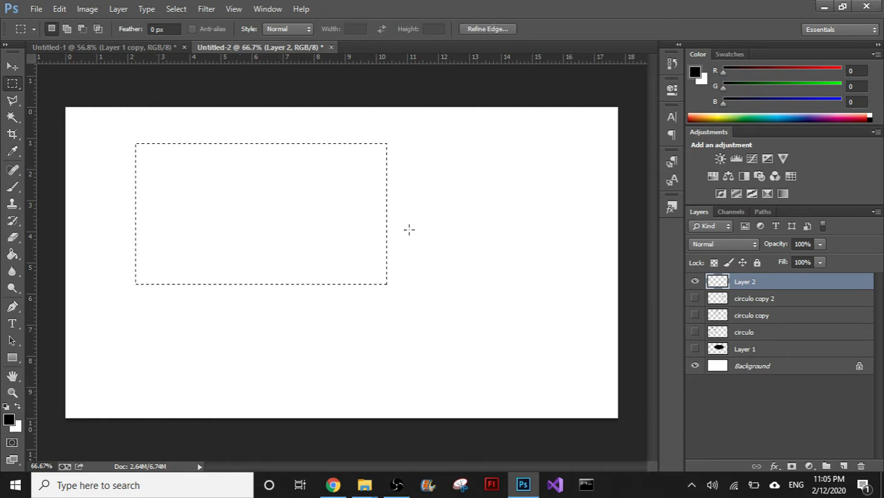
key("ctrl+d")
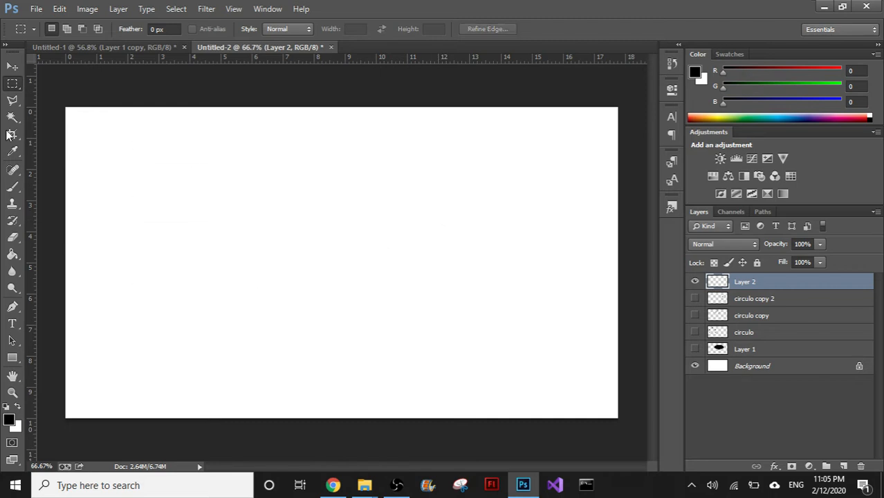
- Try several freely proportioned selections on the blank canvas with the Elliptical Marquee tool and clear them
left_click(12, 84)
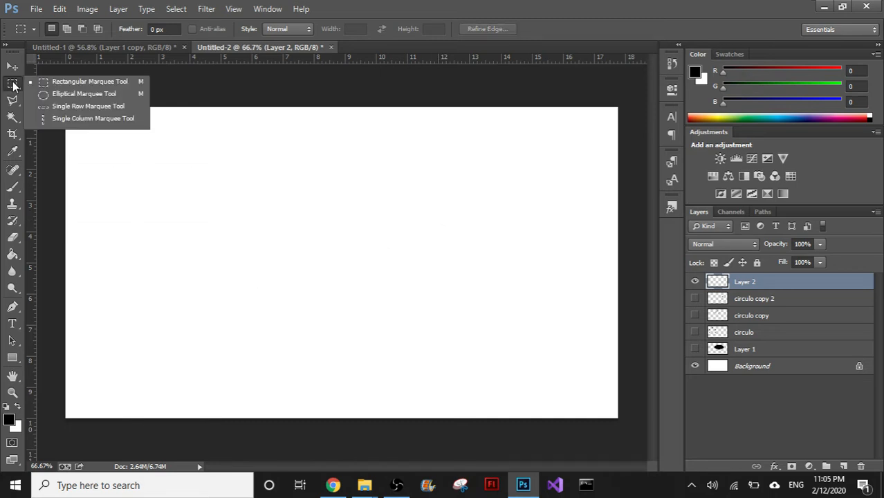
left_click(65, 94)
left_click_drag(106, 170, 389, 300)
left_click_drag(530, 150, 216, 255)
left_click_drag(167, 345, 370, 164)
left_click(389, 211)
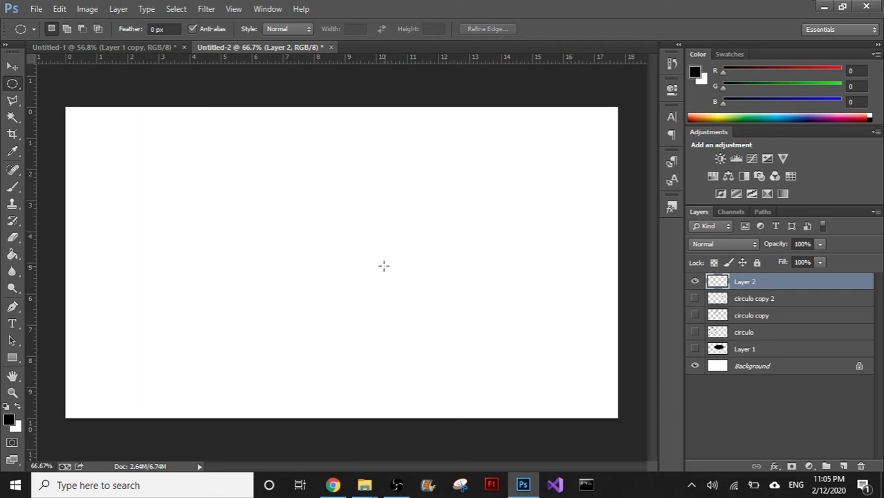
- Try perfect-circle selections on the blank canvas with the Elliptical Marquee tool, clearing each one
left_click_drag(222, 158, 417, 363)
left_click(375, 356)
left_click_drag(251, 175, 402, 347)
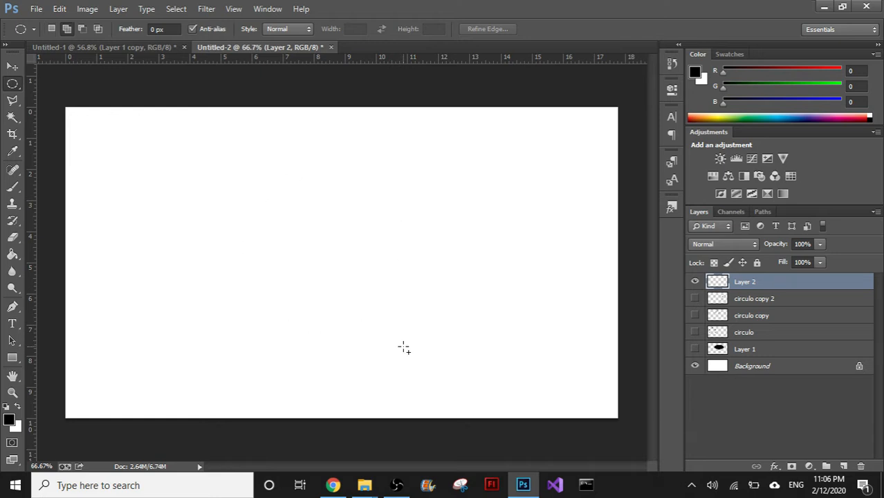
left_click(461, 348)
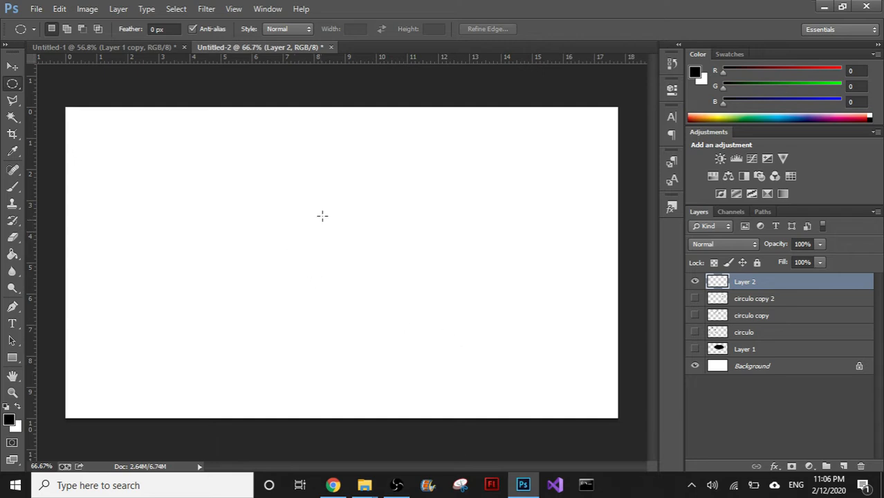
left_click_drag(241, 168, 432, 369)
left_click(433, 363)
left_click_drag(323, 256, 456, 176)
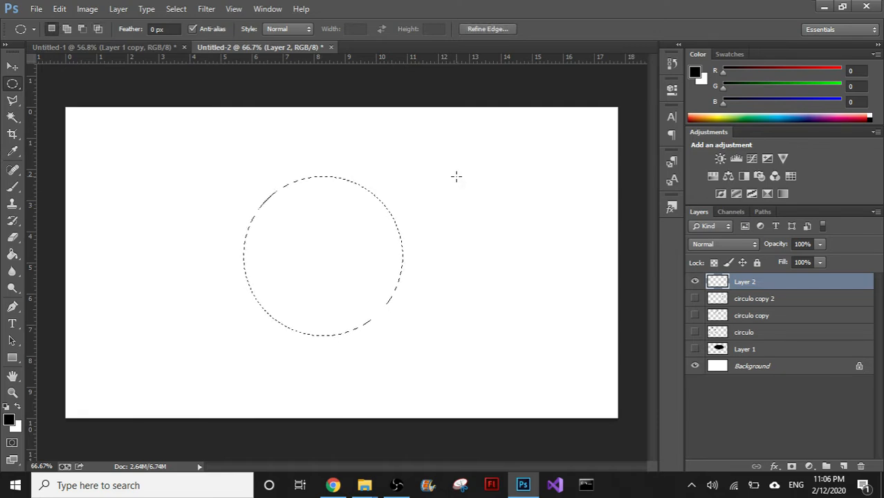
left_click(456, 176)
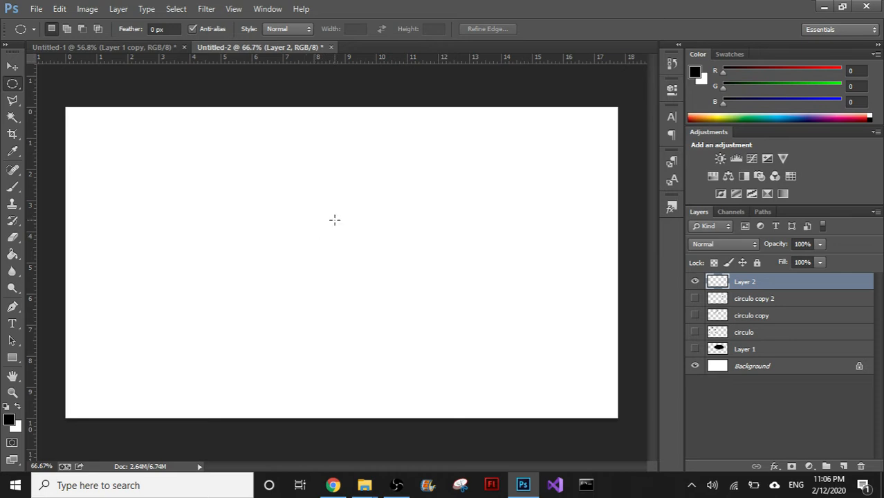
- Select a large perfect circle near the middle of the canvas, fill it with black on Layer 2 and deselect
mouse_move(273, 175)
left_mouse_down()
mouse_move(296, 229)
mouse_move(463, 406)
left_mouse_up()
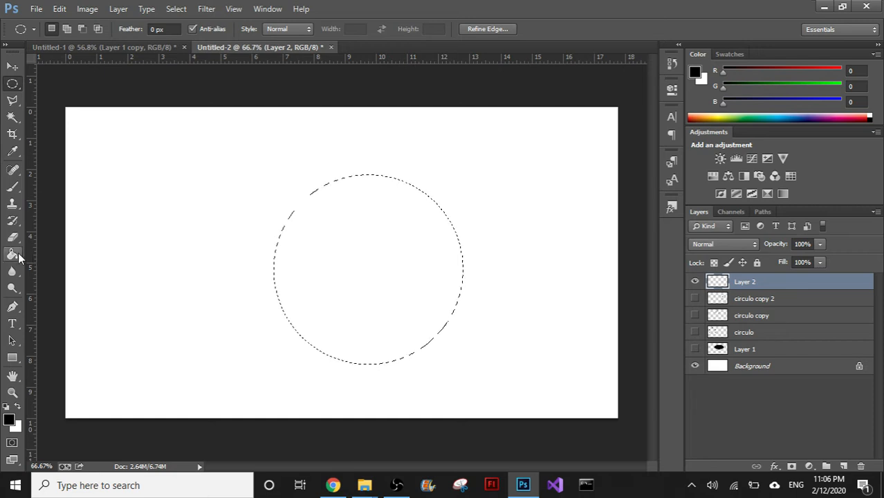
left_click(12, 254)
left_click(383, 277)
left_click(12, 84)
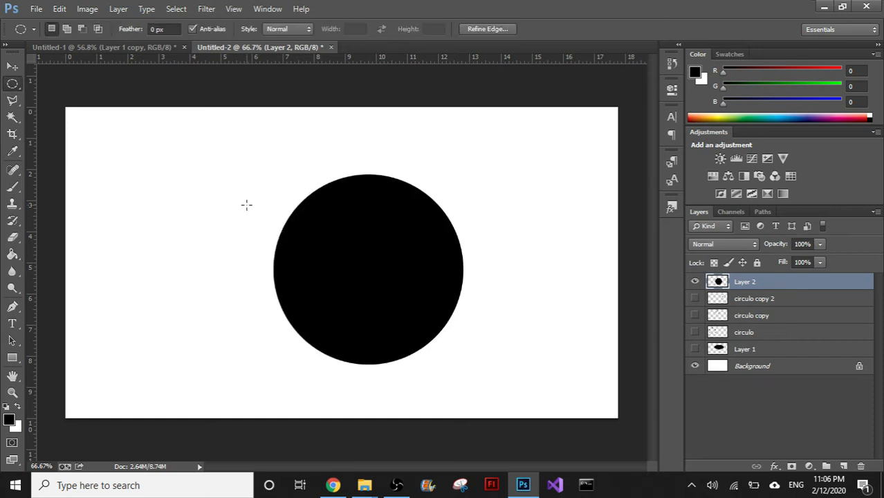
left_click(246, 204)
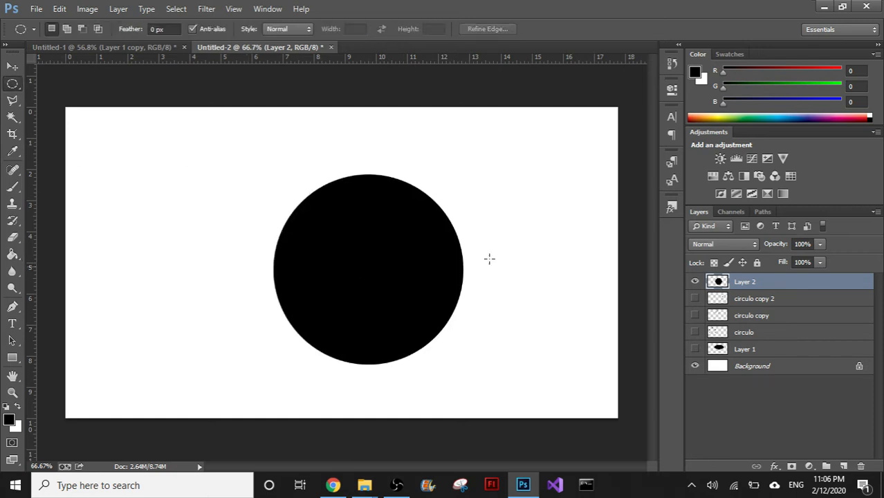
- Preview the circulo copy 2 layer with Layer 2 hidden, and restore the visibility of Layer 2
left_click(695, 281)
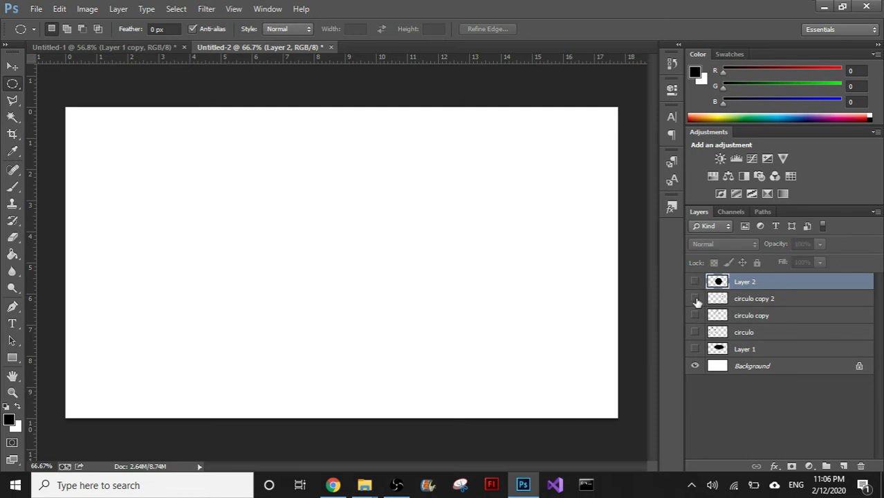
left_click(695, 299)
left_click(696, 299)
left_click(695, 282)
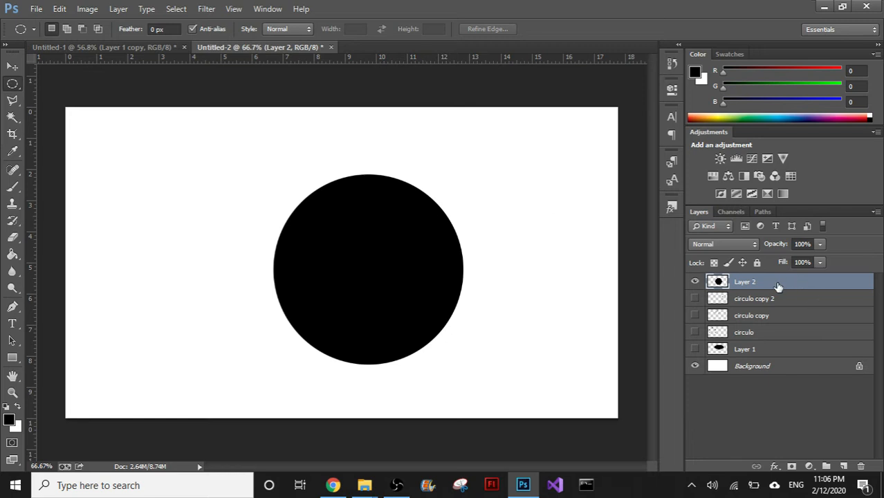
- Duplicate Layer 2 and switch to the Move tool
left_click_drag(766, 286, 843, 466)
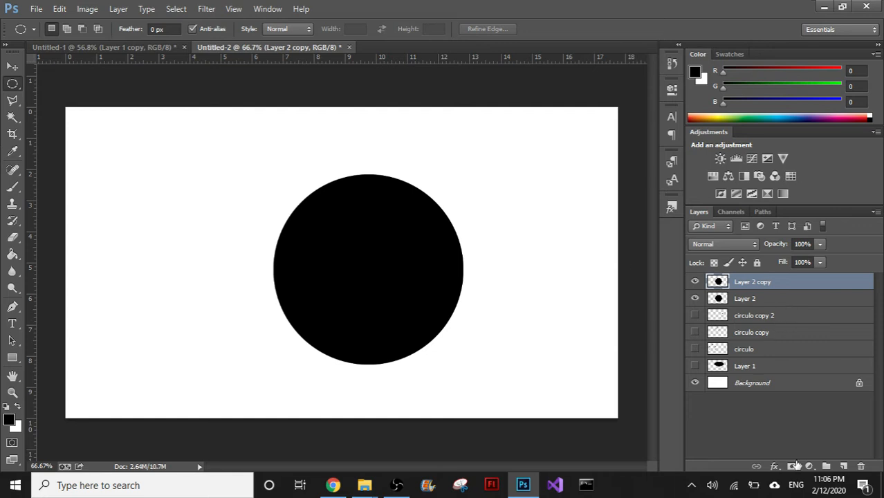
left_click(13, 67)
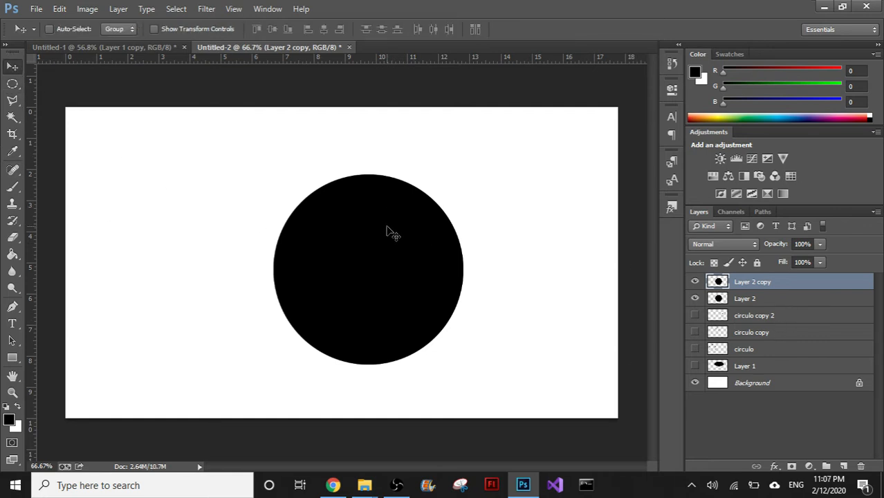
- Try moving the duplicate circle aside and shrinking it with Free Transform, and cancel the transform
key("ctrl+t")
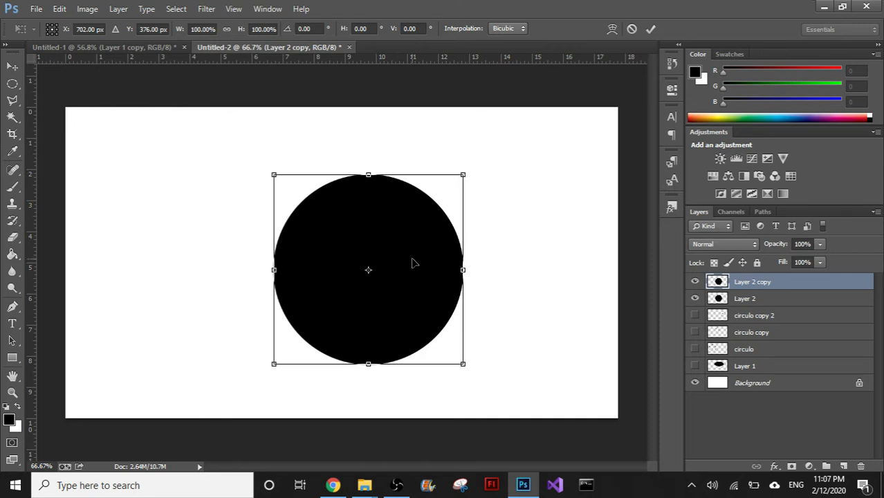
left_click_drag(412, 263, 217, 237)
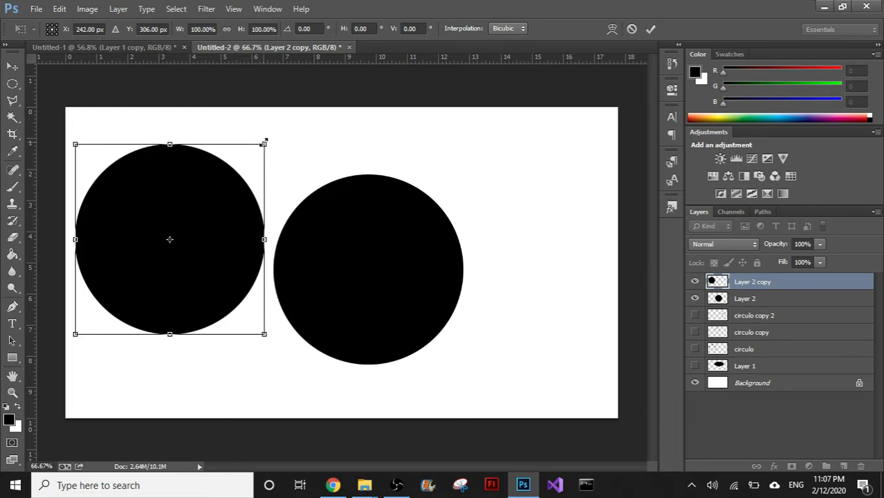
left_click_drag(263, 144, 163, 247)
key("ctrl+z")
left_click_drag(263, 143, 214, 220)
key("ctrl+z")
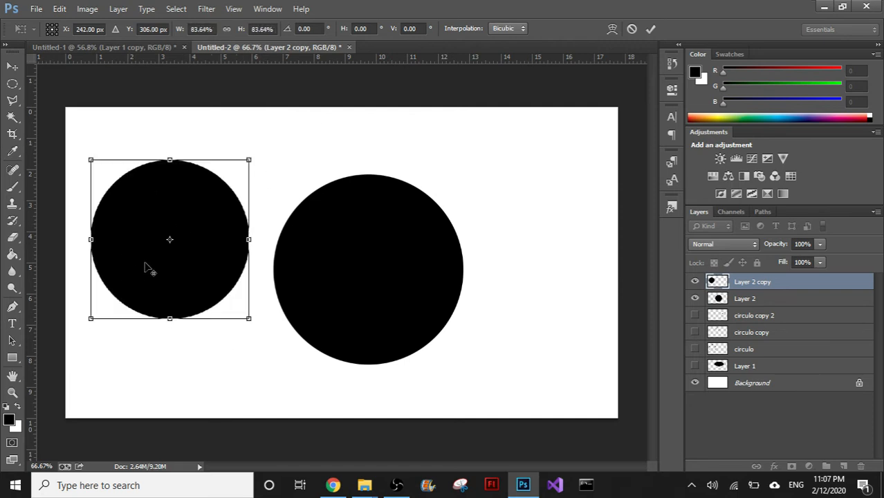
key("ctrl+z")
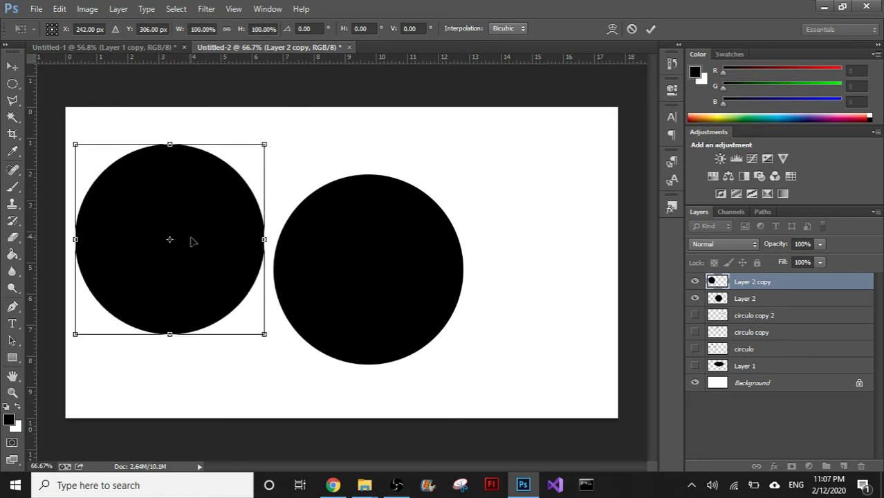
key("Escape")
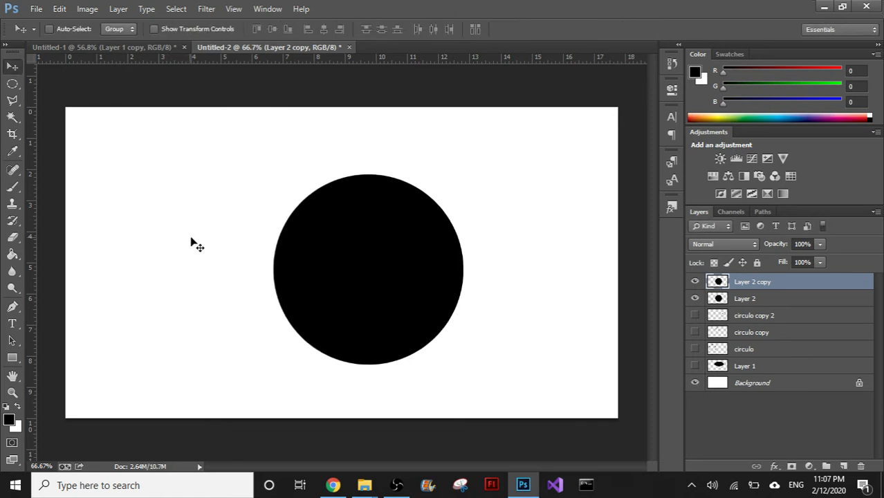
- Apply a red Color Overlay with Normal blend mode and 100% opacity to Layer 2 copy
double_click(817, 289)
left_click(454, 359)
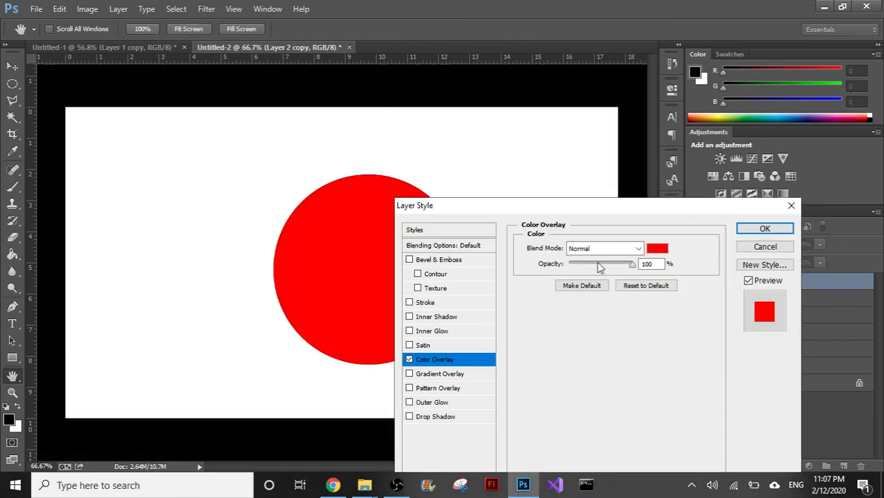
left_click(738, 228)
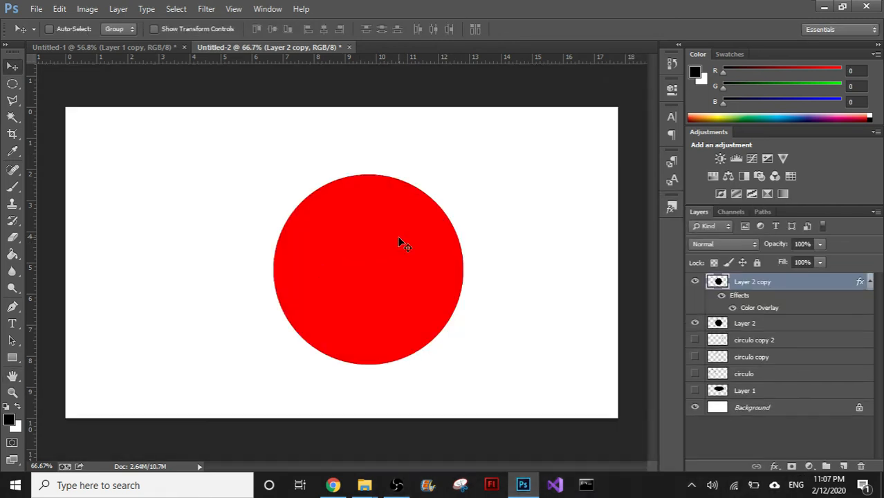
- Scale the red circle proportionally about its centre to 94.55%, keeping it centred on the black circle
key("ctrl+t")
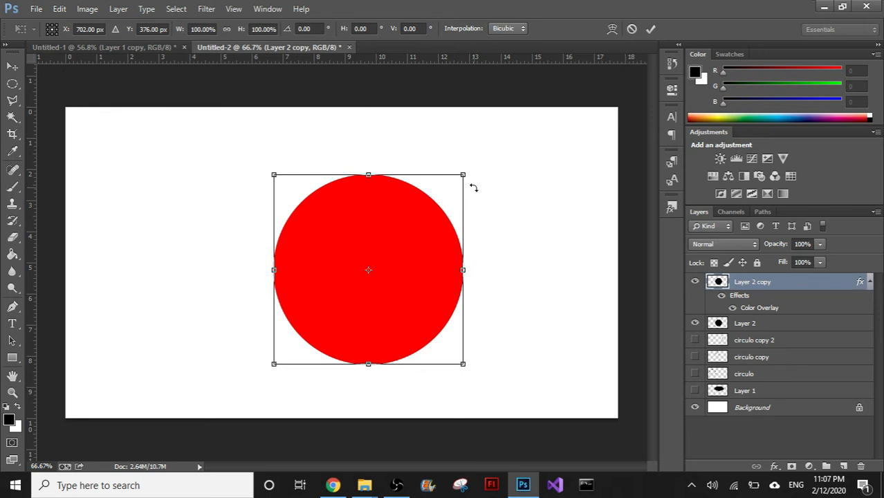
left_click_drag(463, 175, 477, 198)
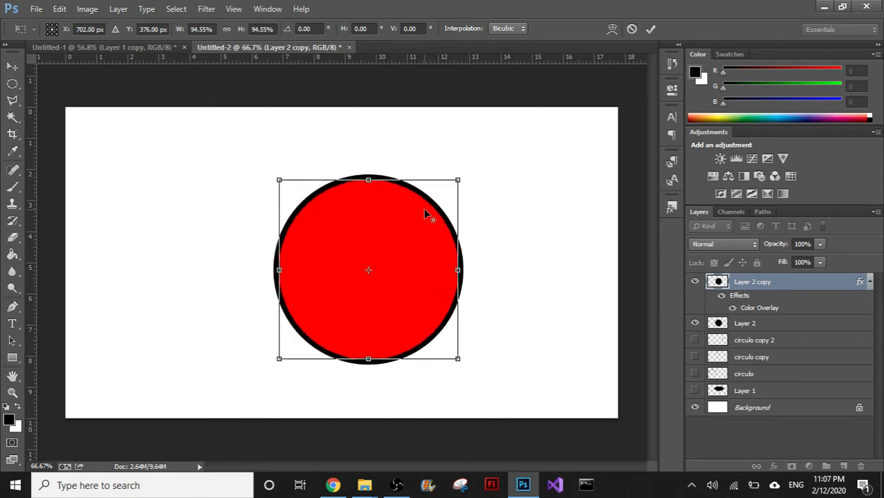
key("Return")
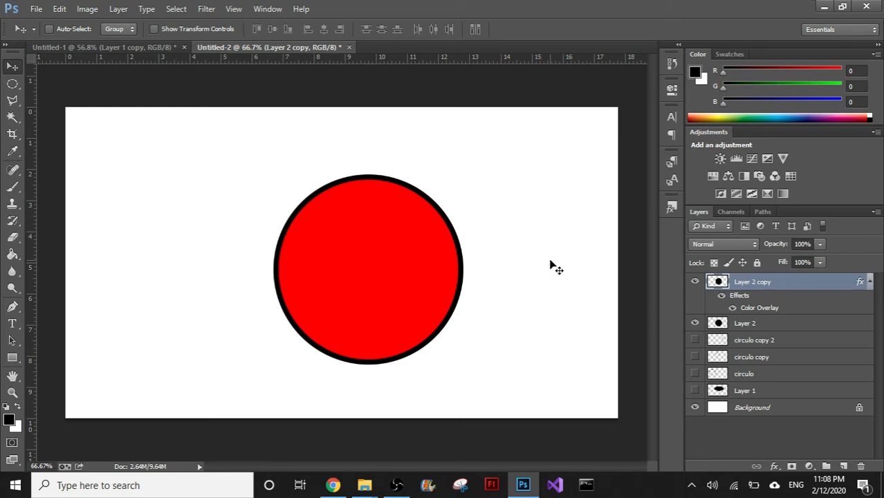
- Load the red circle's outline as a selection and delete the selected pixels from Layer 2 copy
left_click(718, 283, "ctrl")
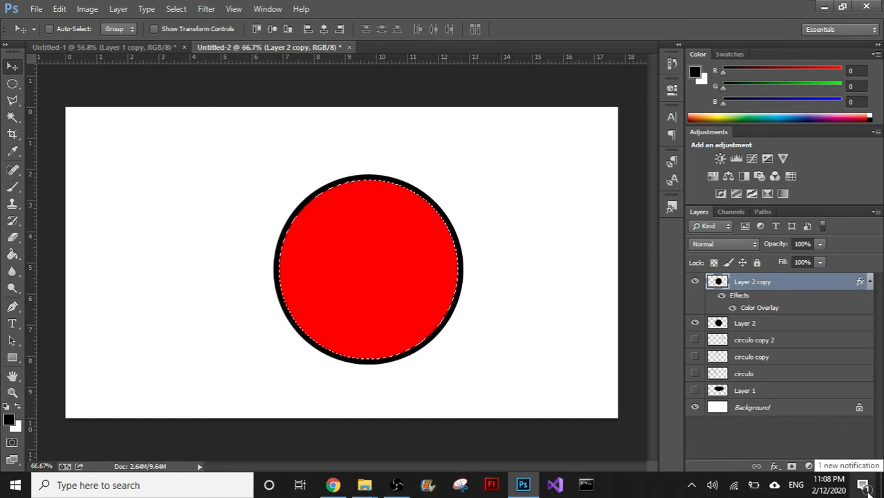
key("Delete")
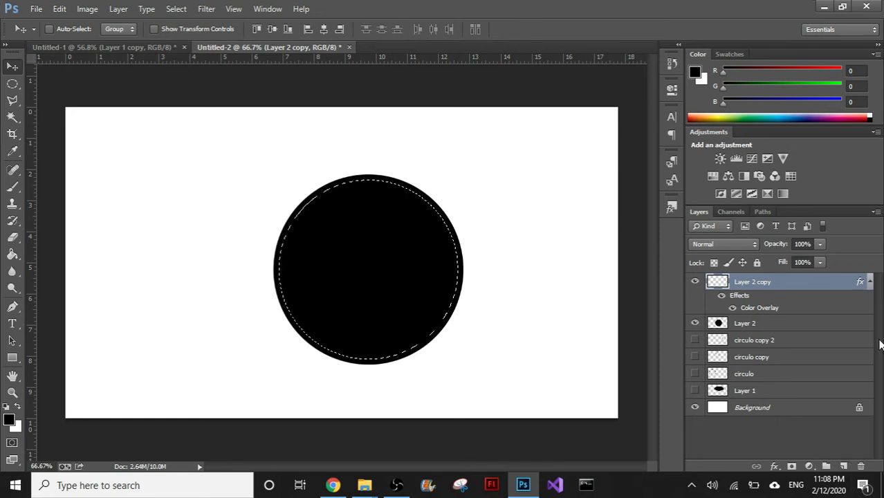
- Delete the Layer 2 copy layer and cut the selected inner circle out of Layer 2 to leave a black ring
left_click(764, 323)
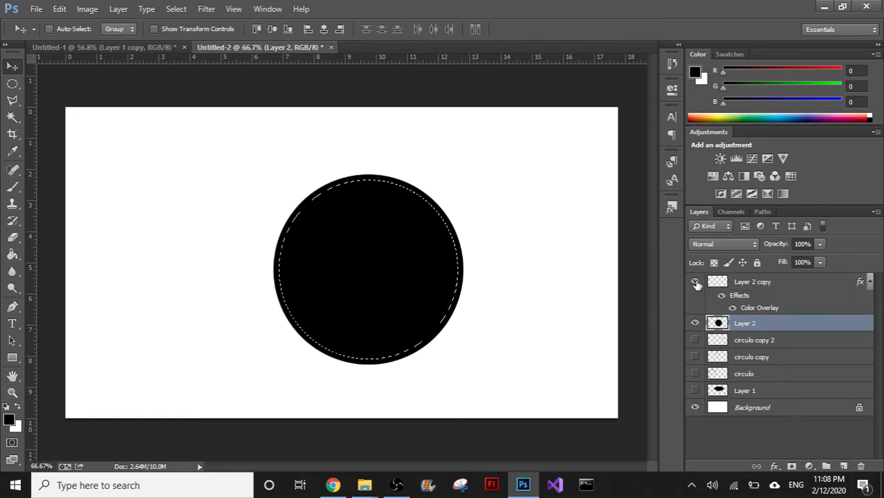
left_click(771, 285)
left_click(861, 466)
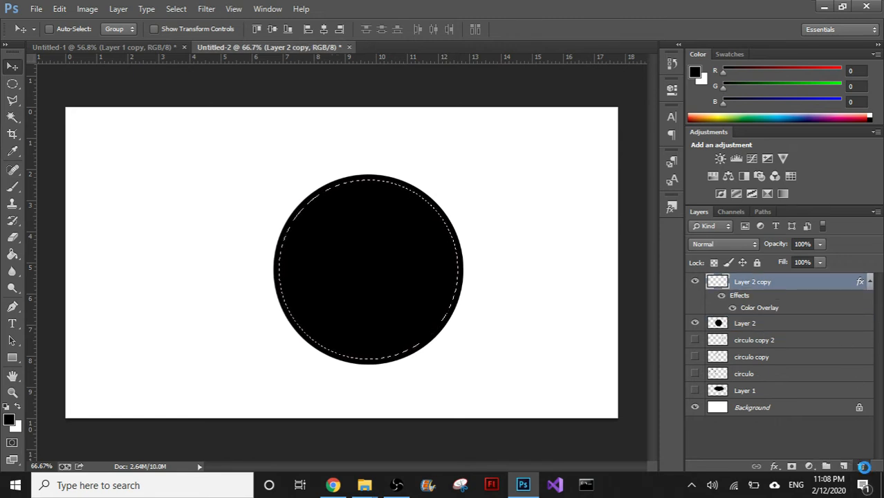
left_click(416, 185)
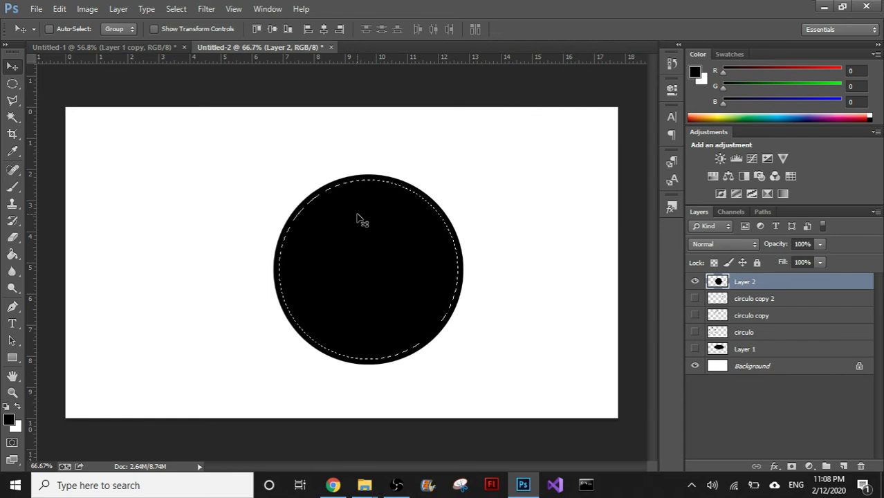
key("ctrl+x")
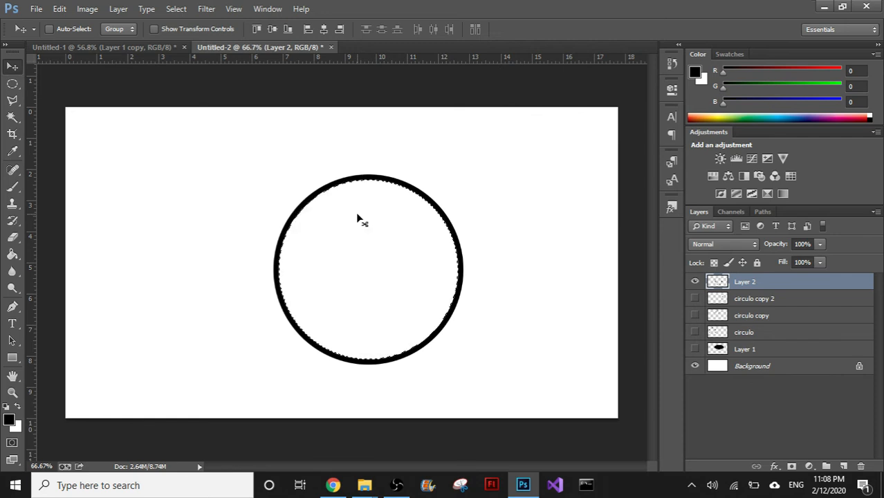
- Undo the last cut, erase the selected inner circle from Layer 2 with the Eraser at size 400 instead, and deselect
key("ctrl+z")
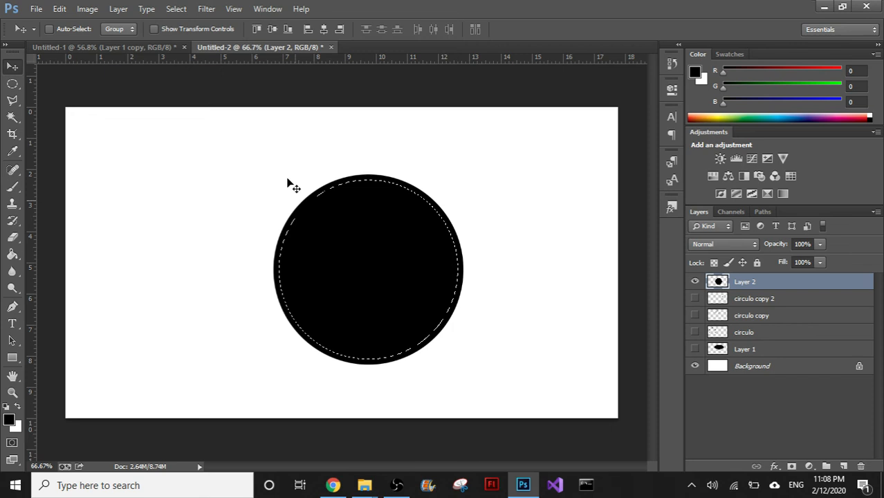
left_click(12, 237)
key("bracketright")
key("bracketright")
key("bracketright")
key("bracketright")
mouse_move(421, 322)
left_mouse_down()
mouse_move(288, 372)
mouse_move(294, 313)
mouse_move(351, 205)
mouse_move(376, 295)
left_mouse_up()
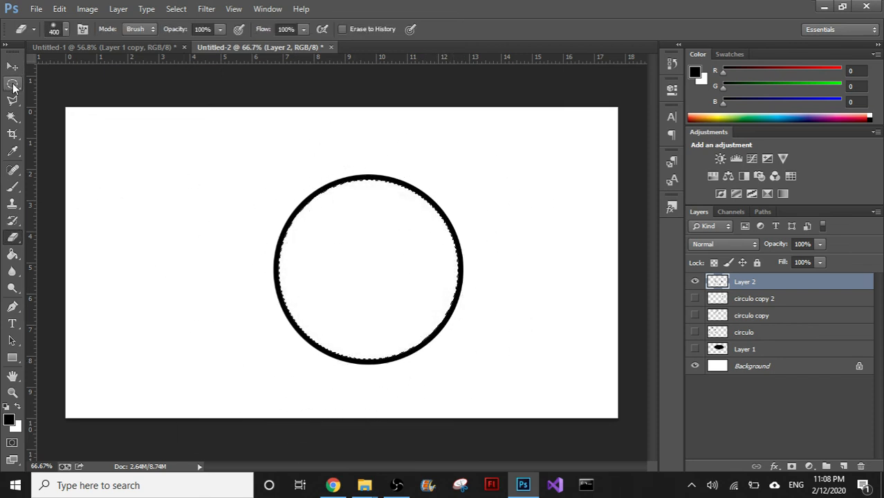
left_click(11, 83)
left_click(201, 180)
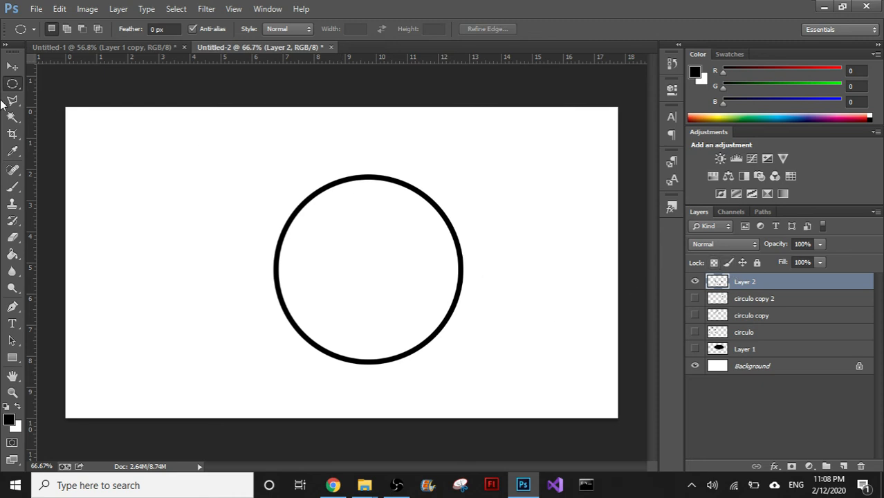
- Move the black ring on Layer 2 to the right half of the canvas
left_click(12, 67)
left_click_drag(371, 291, 355, 290)
left_click_drag(305, 281, 536, 319)
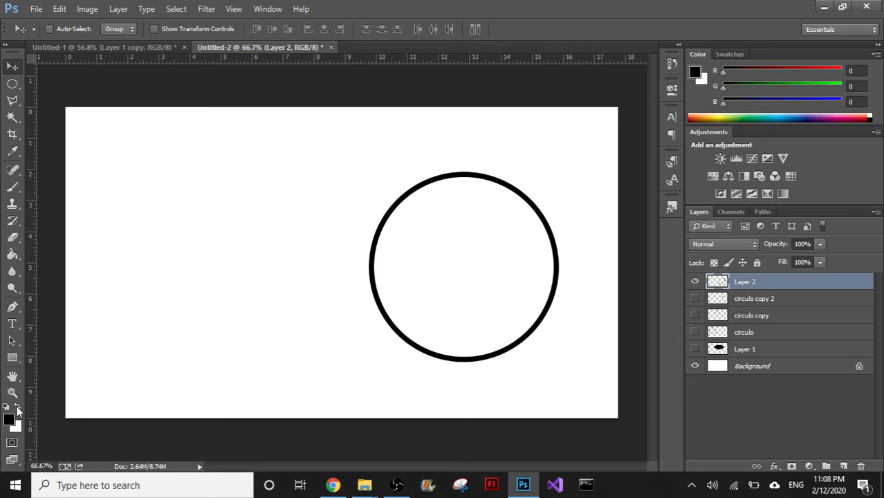
- Swap the foreground and background colours and set the foreground to red, RGB 217, 14, 14
left_click(18, 408)
left_click(9, 420)
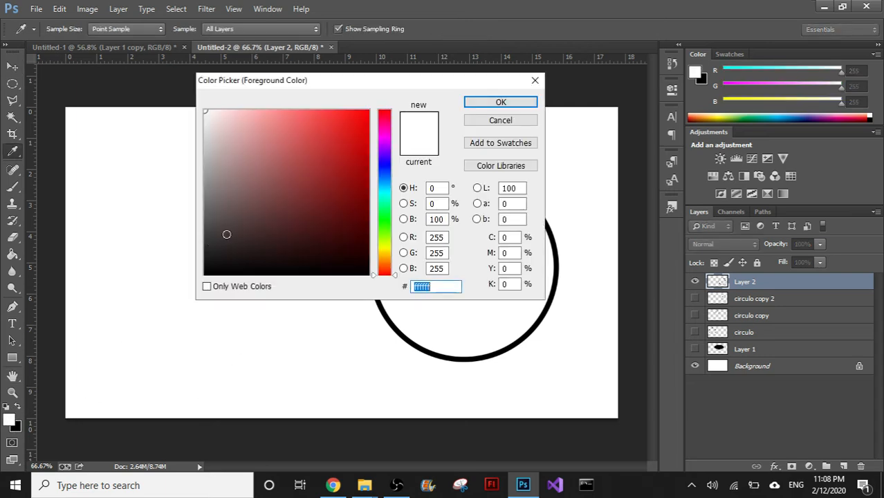
left_click(298, 194)
left_click(358, 134)
left_click(498, 102)
- Try painting red Brush strokes on the ring's own layer and moving them together, and undo both changes
key("b")
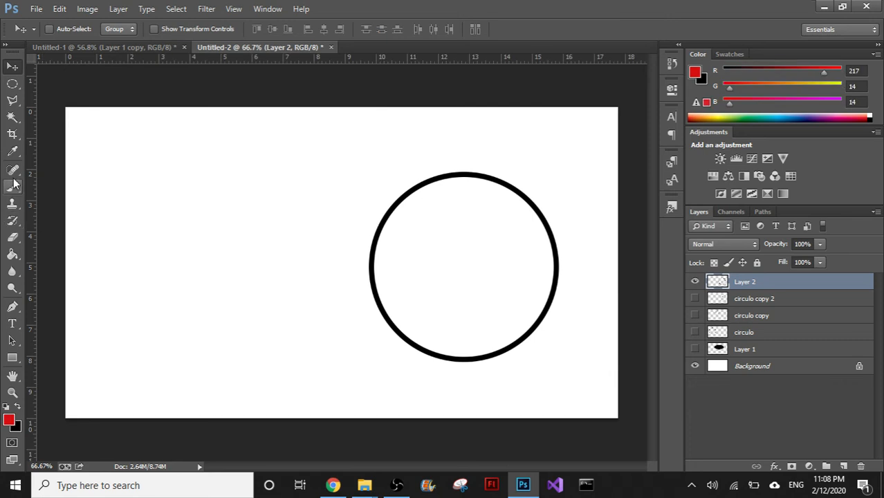
left_click_drag(119, 294, 291, 182)
mouse_move(244, 234)
left_mouse_down()
mouse_move(266, 252)
mouse_move(322, 258)
mouse_move(313, 270)
mouse_move(205, 129)
mouse_move(207, 326)
left_mouse_up()
left_click(12, 65)
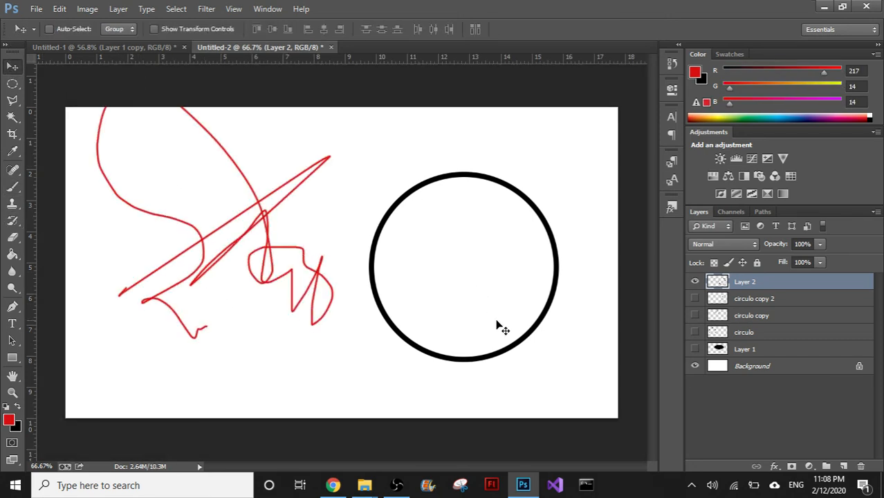
mouse_move(495, 326)
left_mouse_down()
mouse_move(379, 331)
mouse_move(537, 315)
mouse_move(526, 316)
left_mouse_up()
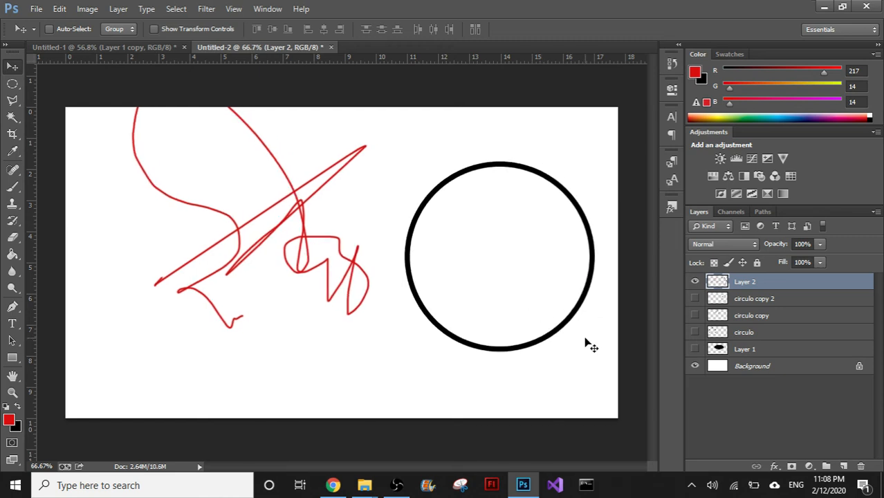
key("ctrl+alt+z")
key("ctrl+alt+z")
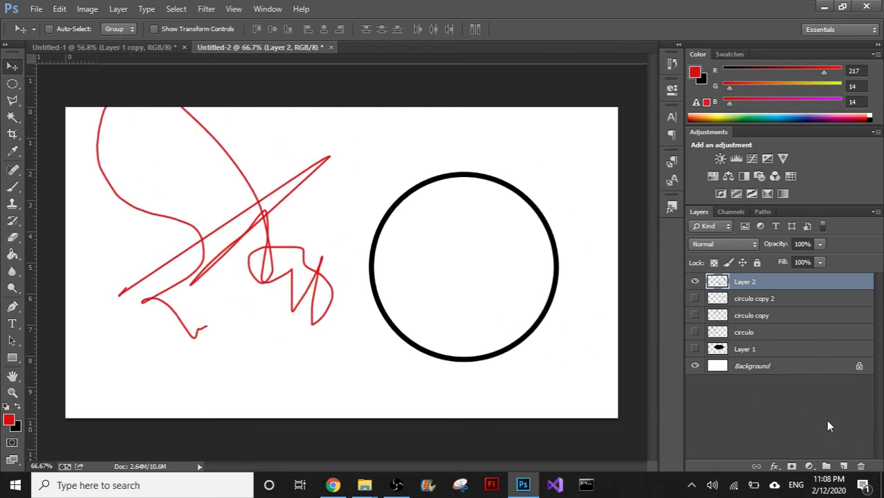
- Add a new layer above Layer 2 and paint a red freehand stroke on it beside the ring with the Brush at size 5
left_click(844, 466)
left_click(11, 185)
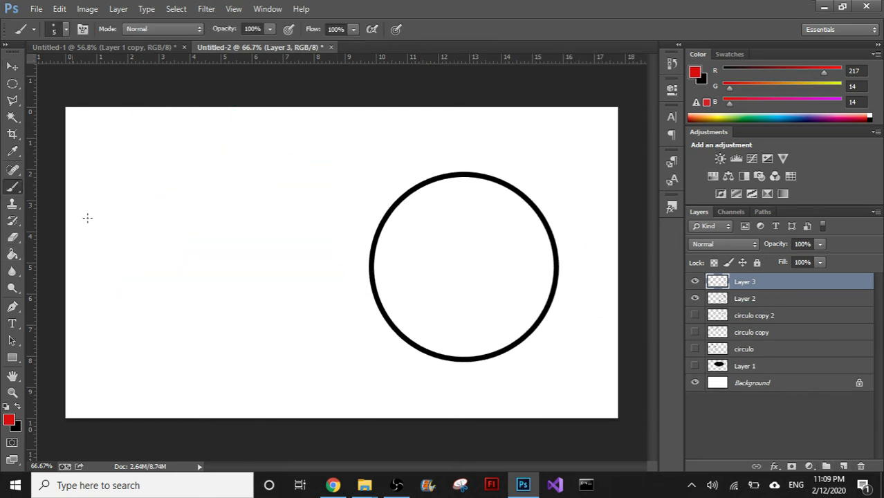
mouse_move(101, 263)
left_mouse_down()
mouse_move(209, 267)
mouse_move(314, 328)
mouse_move(321, 322)
left_mouse_up()
left_click(12, 68)
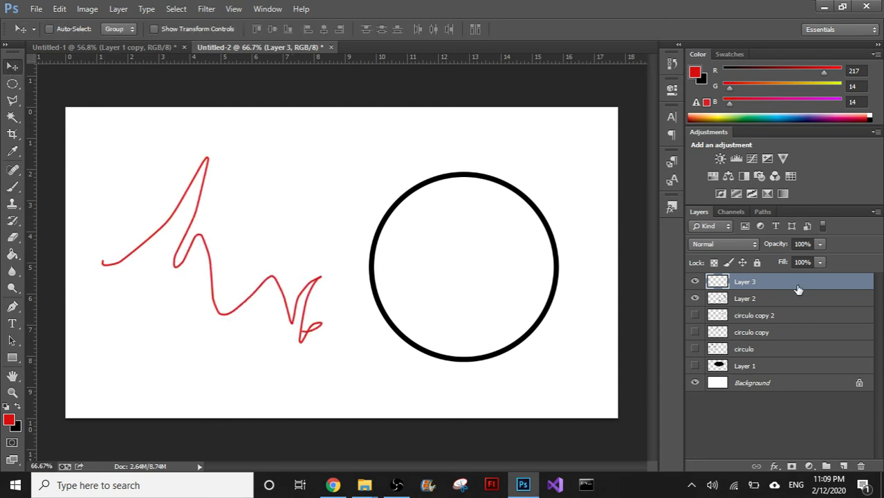
- Move only the ring on Layer 2 rightward, partly past the canvas's right edge
left_click(788, 299)
left_click_drag(444, 300, 616, 308)
key("ctrl+z")
- Place Layer 3 below Layer 2 and move the ring on Layer 2 back fully inside the canvas
left_click_drag(774, 288, 774, 303)
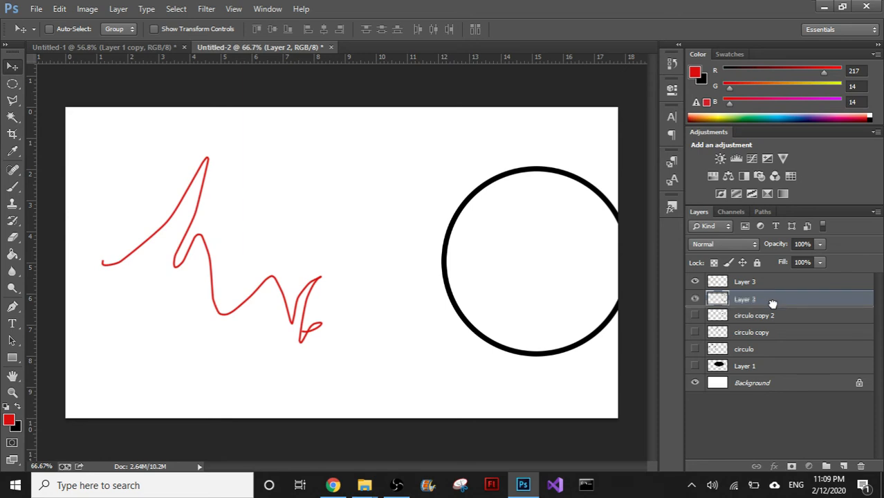
mouse_move(563, 302)
left_mouse_down()
mouse_move(405, 310)
mouse_move(648, 296)
left_mouse_up()
key("ctrl+z")
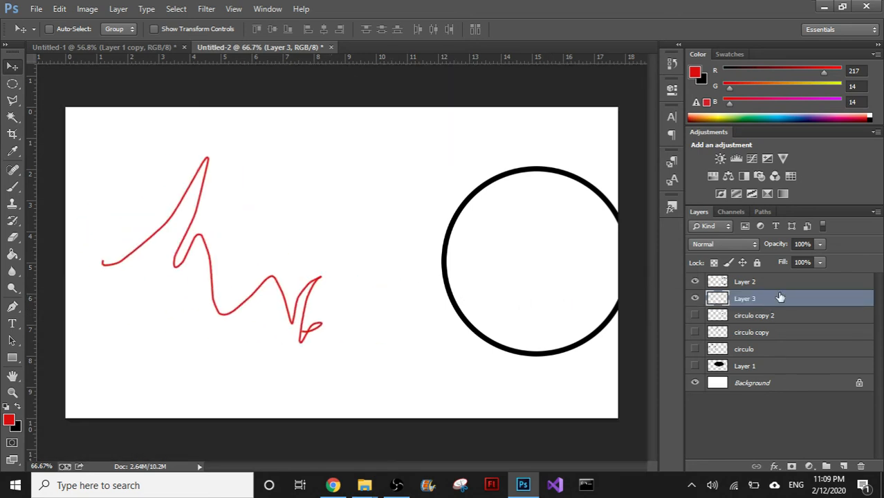
left_click(775, 284)
mouse_move(580, 293)
left_mouse_down()
mouse_move(396, 323)
mouse_move(263, 291)
mouse_move(306, 306)
mouse_move(266, 315)
mouse_move(245, 296)
mouse_move(558, 285)
mouse_move(544, 278)
left_mouse_up()
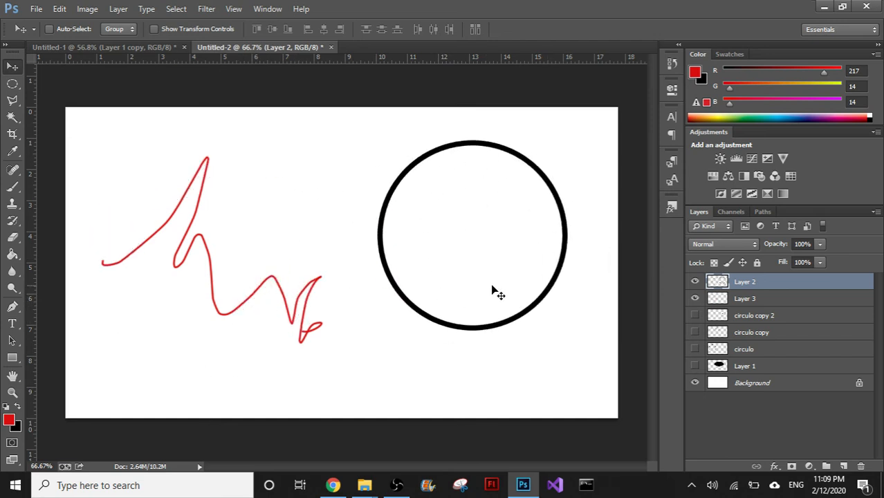
mouse_move(465, 220)
left_mouse_down()
mouse_move(284, 257)
mouse_move(237, 229)
mouse_move(531, 236)
mouse_move(613, 254)
left_mouse_up()
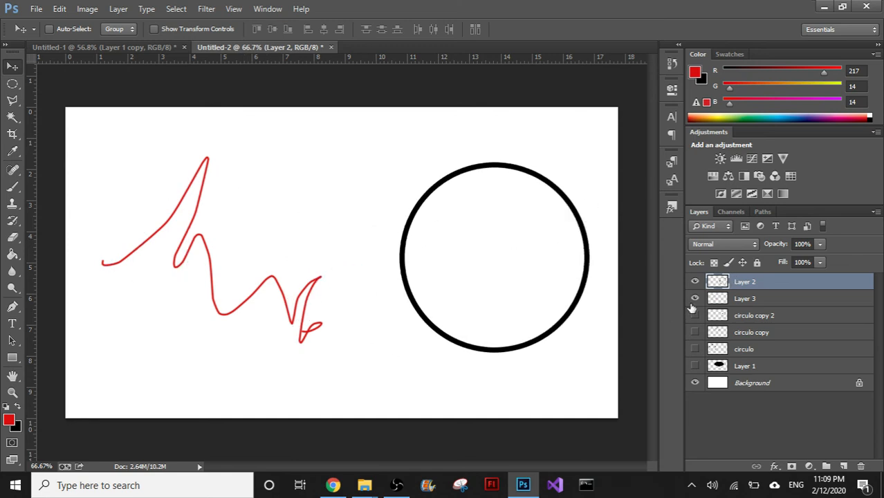
- Hide and delete Layer 3 with the red stroke
left_click(772, 298)
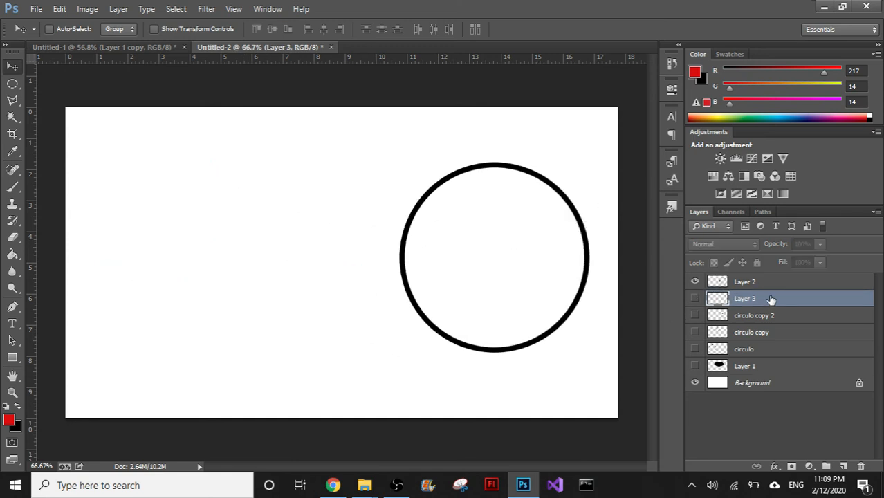
key("Delete")
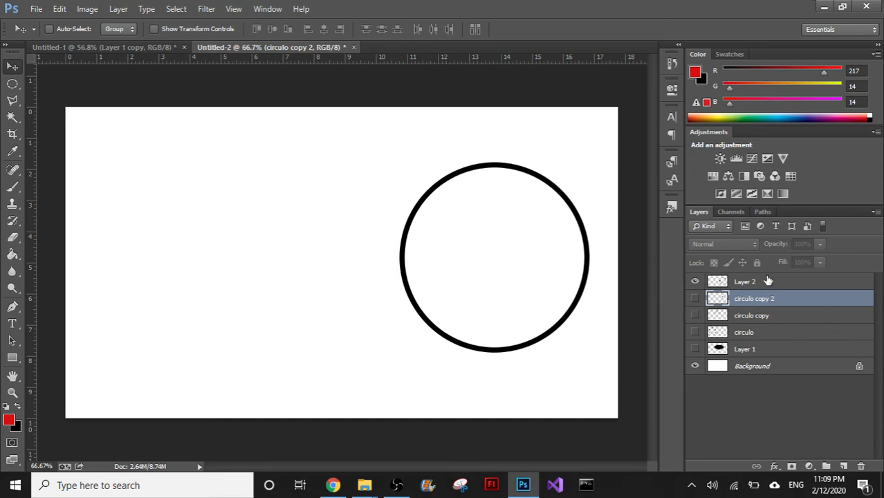
- Move the ring on Layer 2 to the lower-left part of the canvas and scale it down slightly, keeping its proportions
left_click(746, 282)
left_click_drag(524, 261, 314, 295)
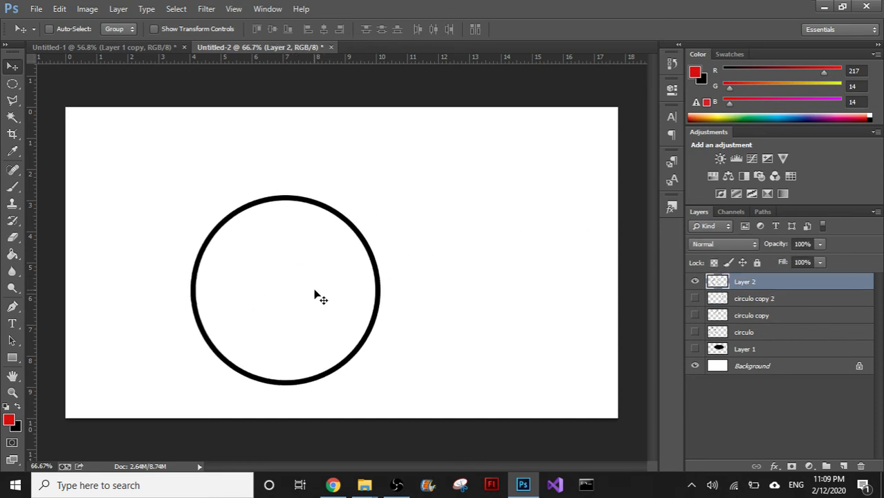
key("ctrl+t")
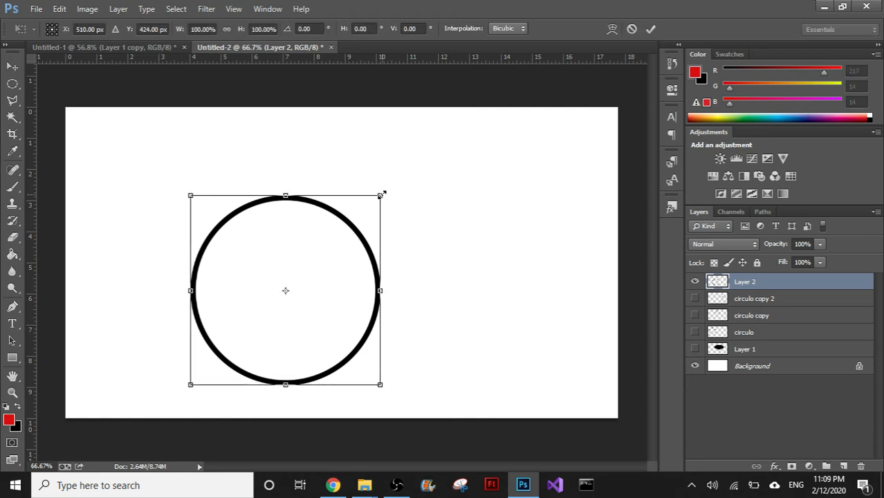
left_click_drag(380, 196, 364, 208)
key("Return")
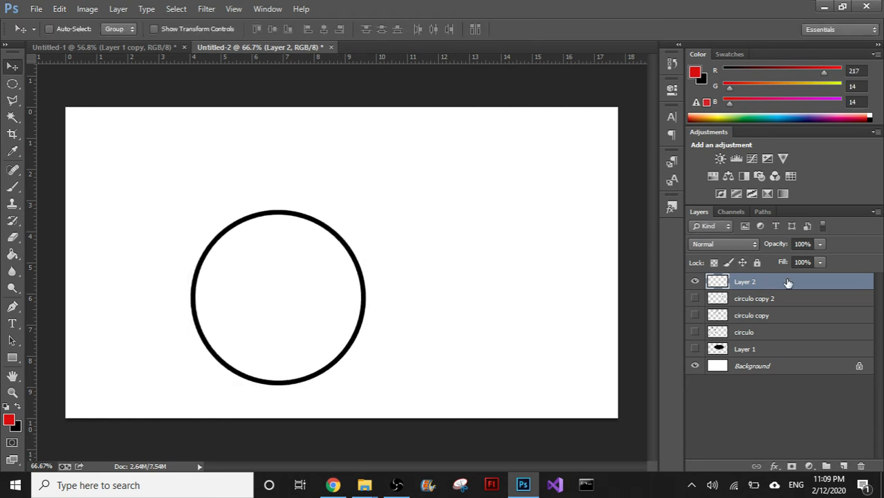
- Duplicate Layer 2 and place the copied ring to the right of the original, slightly higher
left_click_drag(788, 284, 844, 465)
left_click_drag(296, 269, 474, 257)
mouse_move(502, 296)
left_mouse_down()
mouse_move(441, 284)
mouse_move(490, 293)
left_mouse_up()
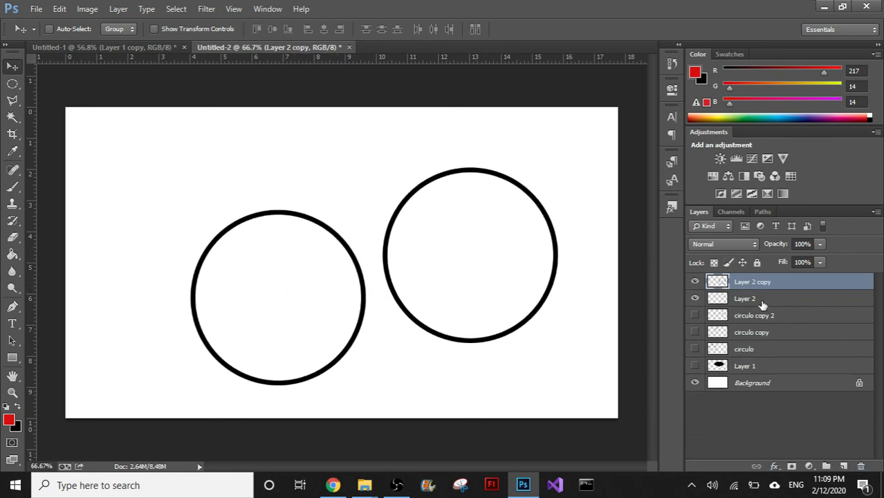
- Duplicate Layer 2 copy, scale the new ring proportionally to about half size, and place it above and between the two large rings
left_click_drag(782, 284, 844, 466)
left_click_drag(467, 296, 367, 245)
key("ctrl+t")
left_click_drag(457, 124, 368, 196)
left_click_drag(353, 228, 373, 149)
key("Return")
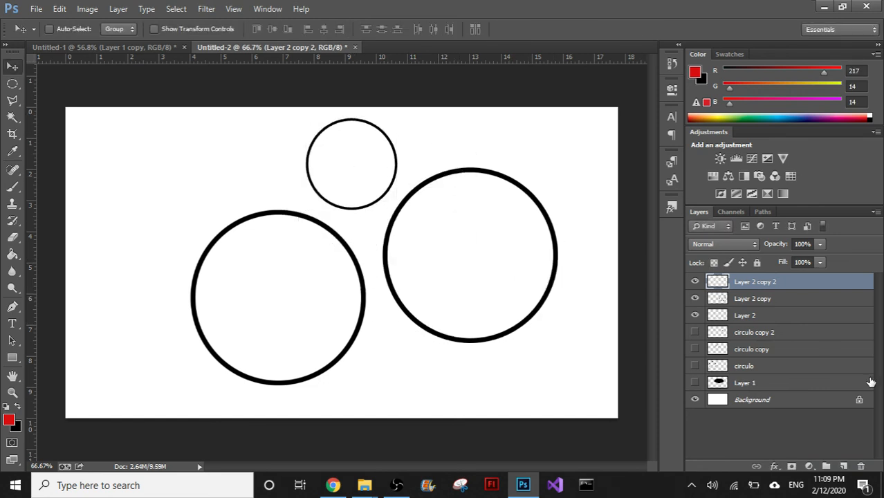
- Scale the right ring on Layer 2 copy proportionally to a medium size, keeping its lower-left corner fixed
left_click(753, 301)
key("ctrl+t")
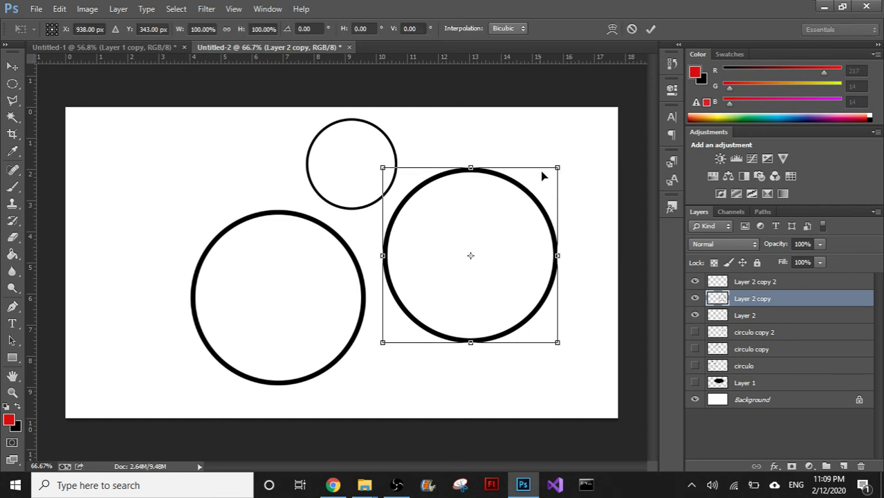
left_click_drag(557, 168, 530, 251)
key("Return")
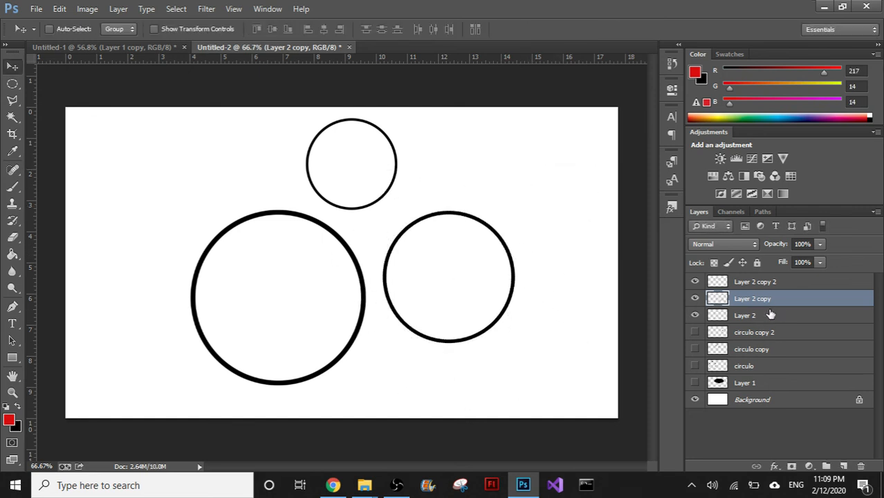
- Move the large ring on Layer 2 about 1.93 in left and 1.35 in up, and make Layer 2 copy 2 the active layer
left_click(772, 315)
left_click_drag(314, 329, 255, 288)
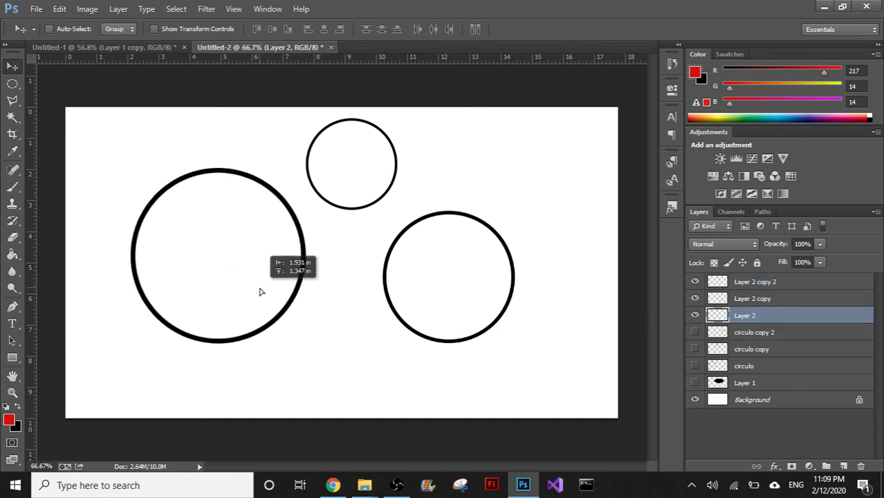
left_click(749, 302)
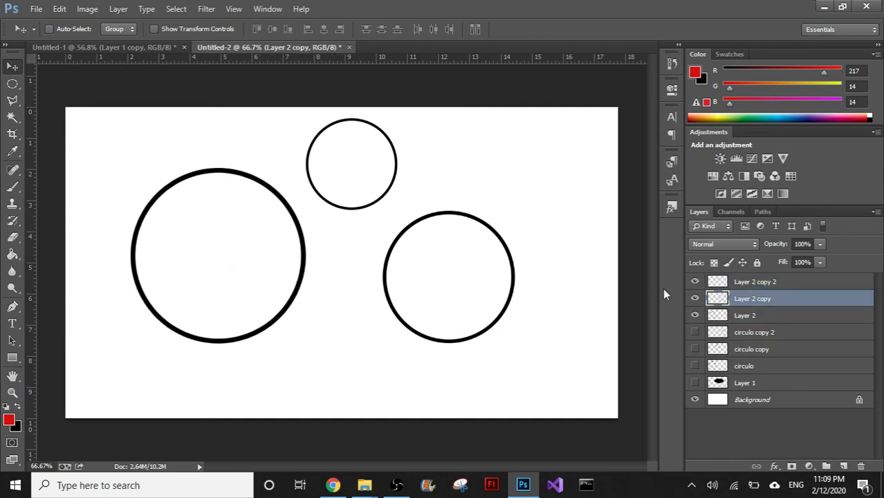
left_click(737, 284)
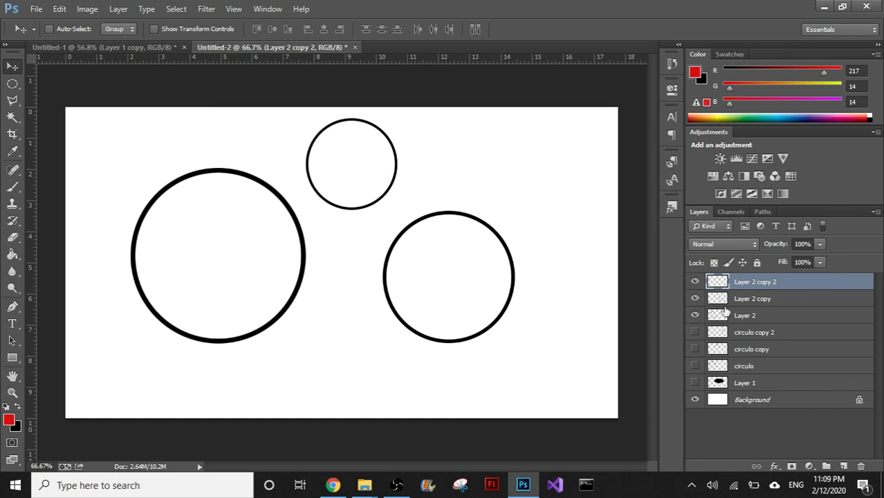
left_click(407, 488)
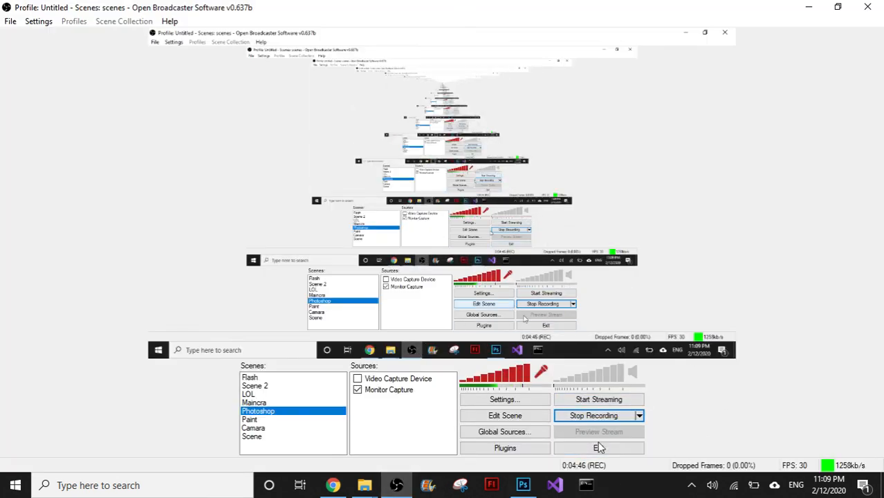
left_click(811, 6)
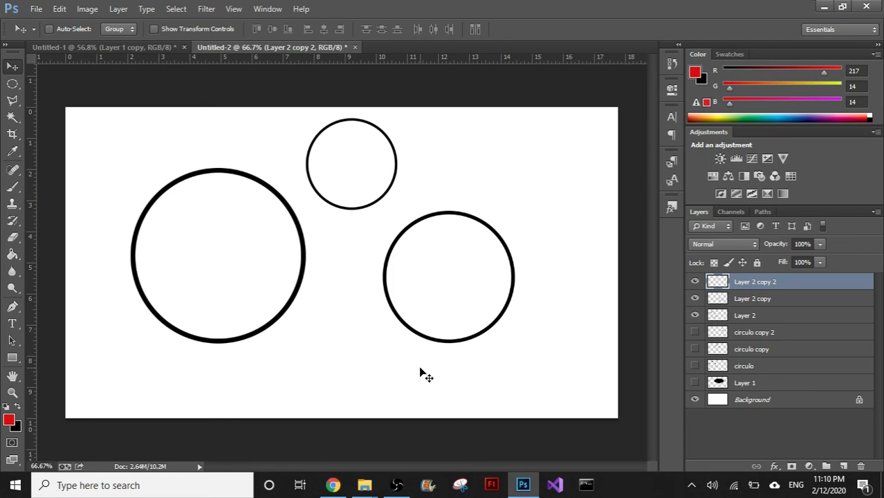
left_click(396, 485)
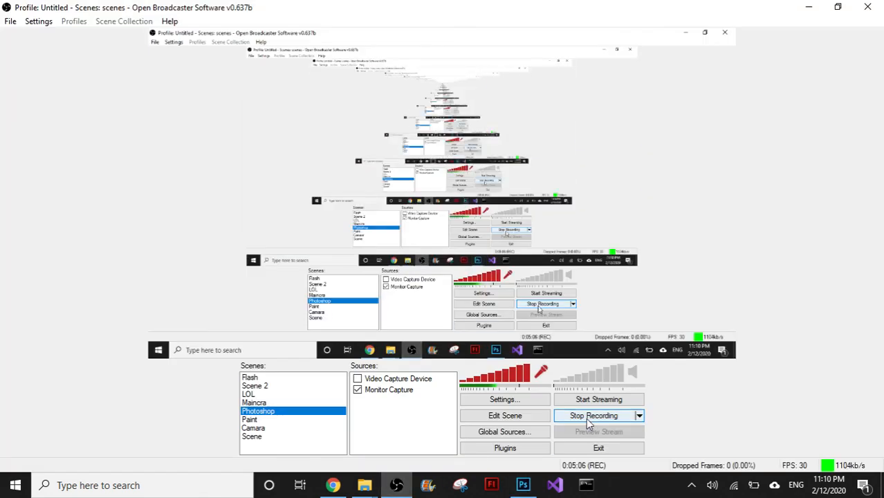